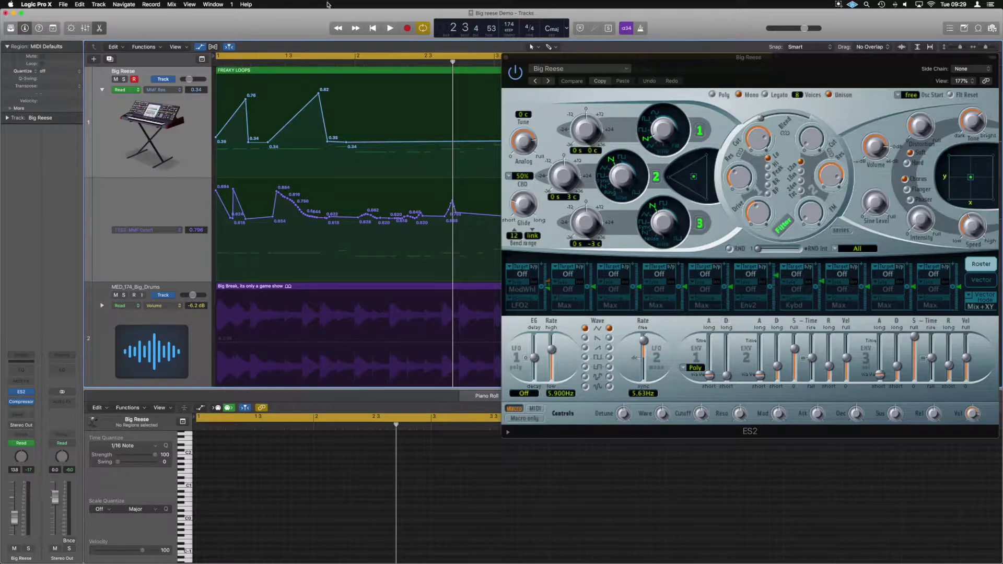
- Play Big Reese soloed and then with the drums, and bring up its Fet DnB side compressor
left_click(124, 80)
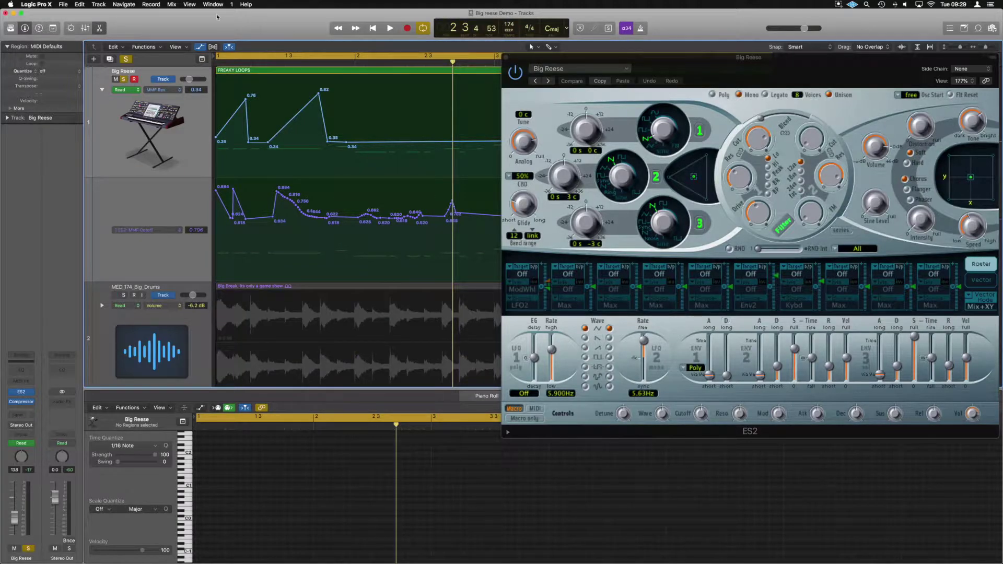
key("space")
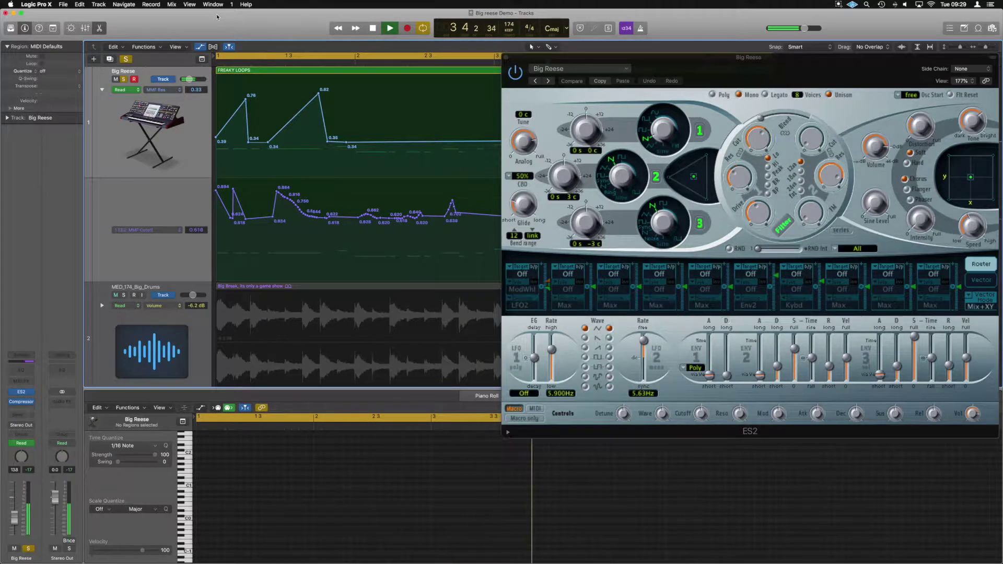
left_click(124, 80)
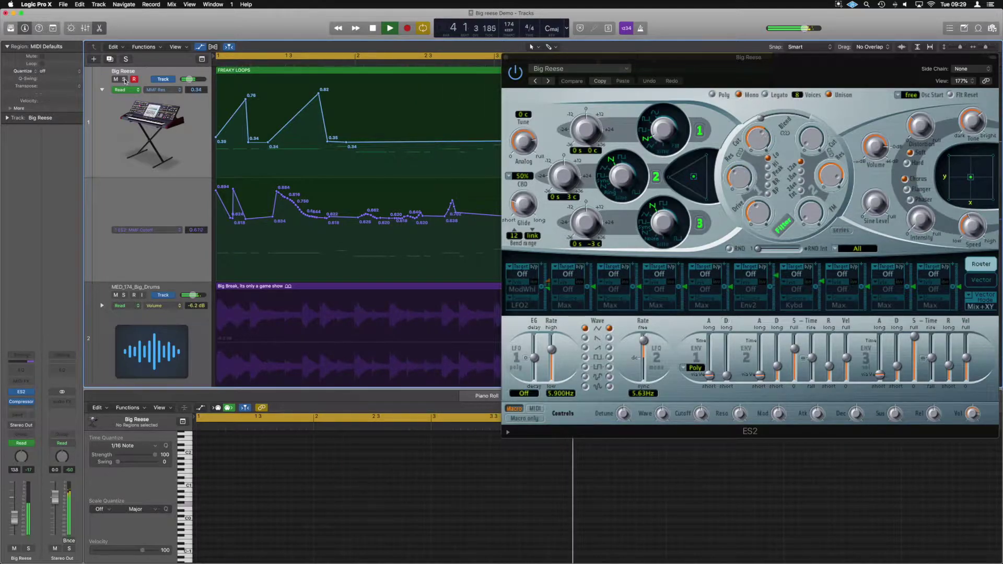
key("space")
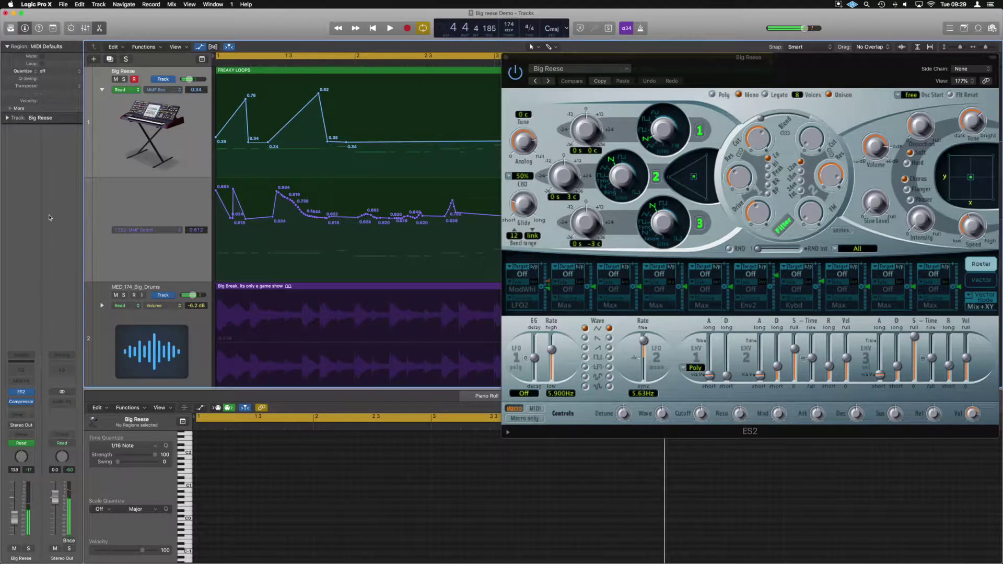
left_click(23, 404)
- Move the Compressor window into view to check its meter, then close it
left_click_drag(157, 38, 310, 80)
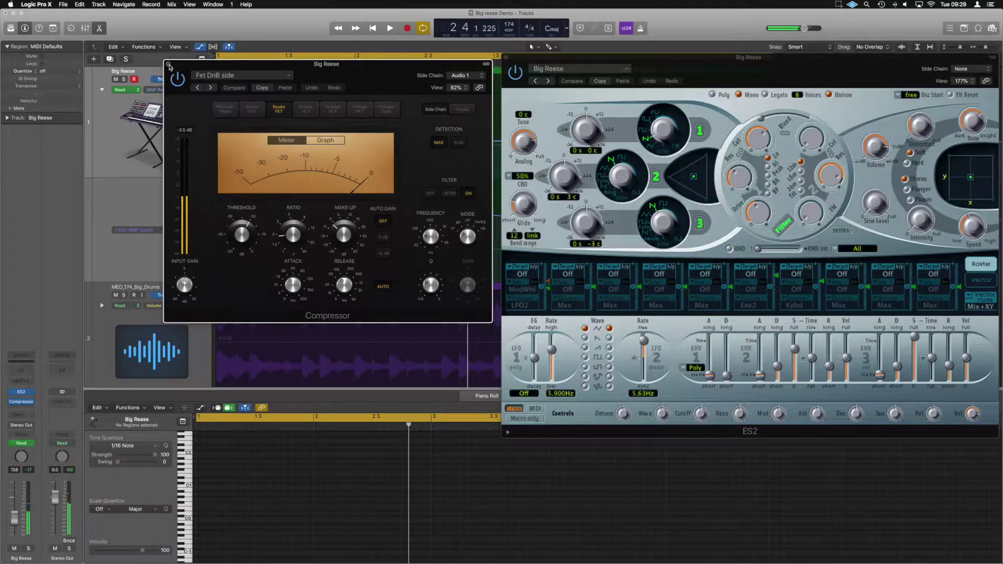
left_click(170, 66)
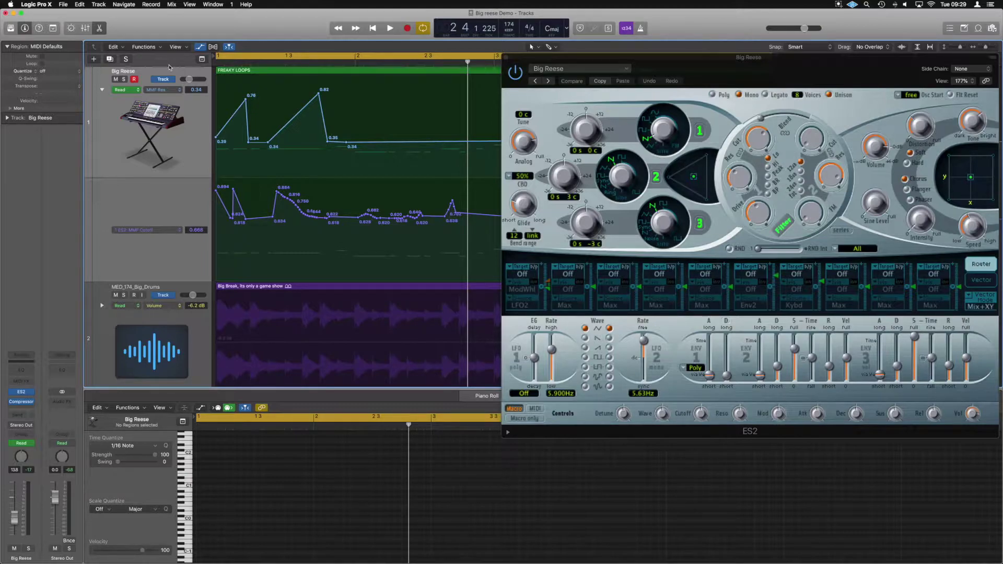
- Create a track with Big Reese's settings and copy the FREAKY LOOPS region onto it
left_click(117, 147)
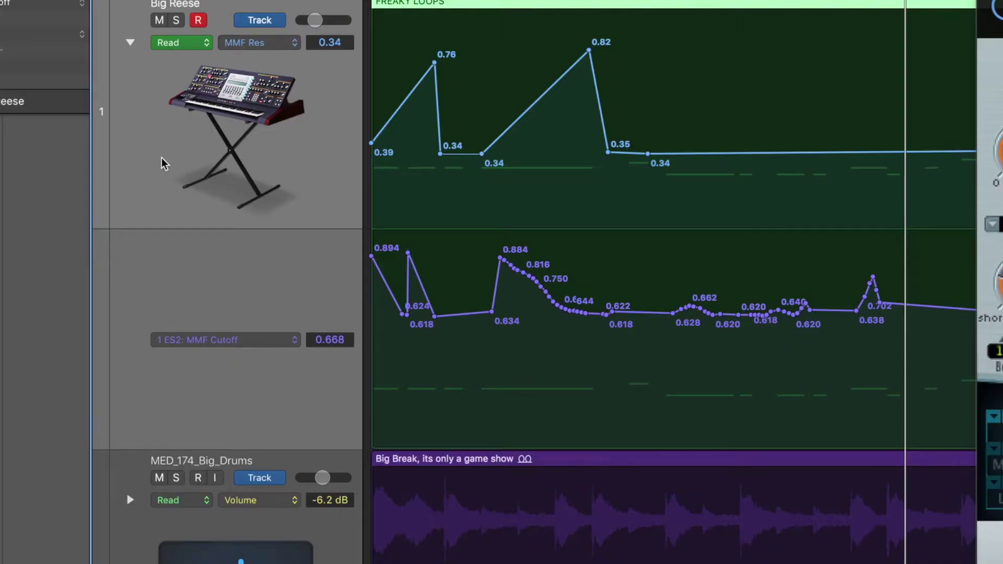
key("super+d")
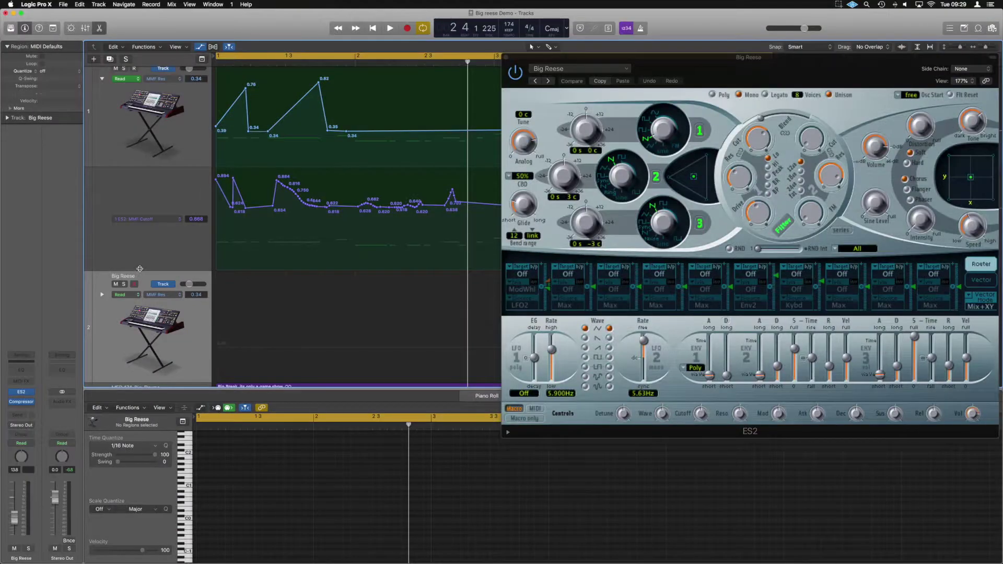
key("a")
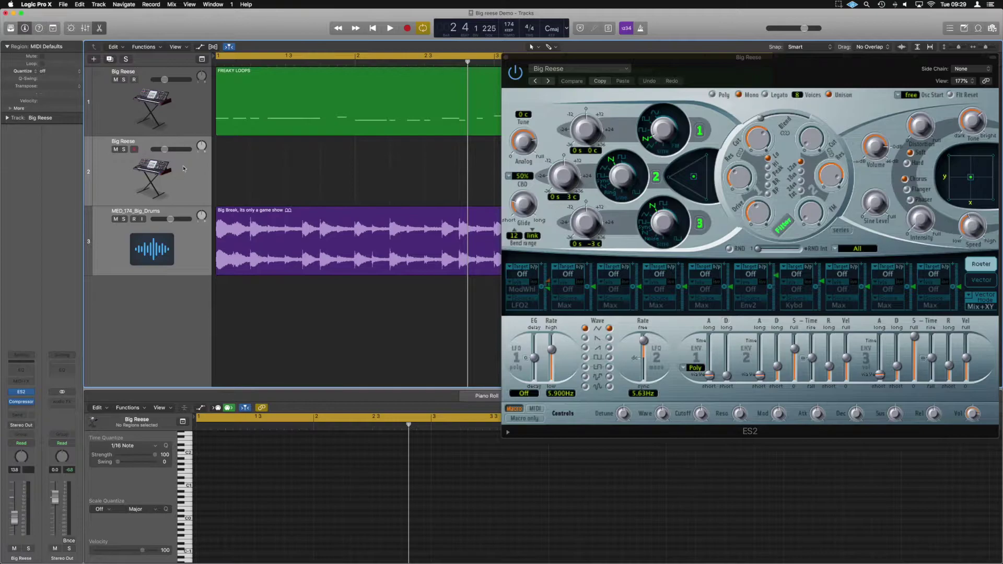
left_click_drag(288, 92, 286, 182)
key("super+w")
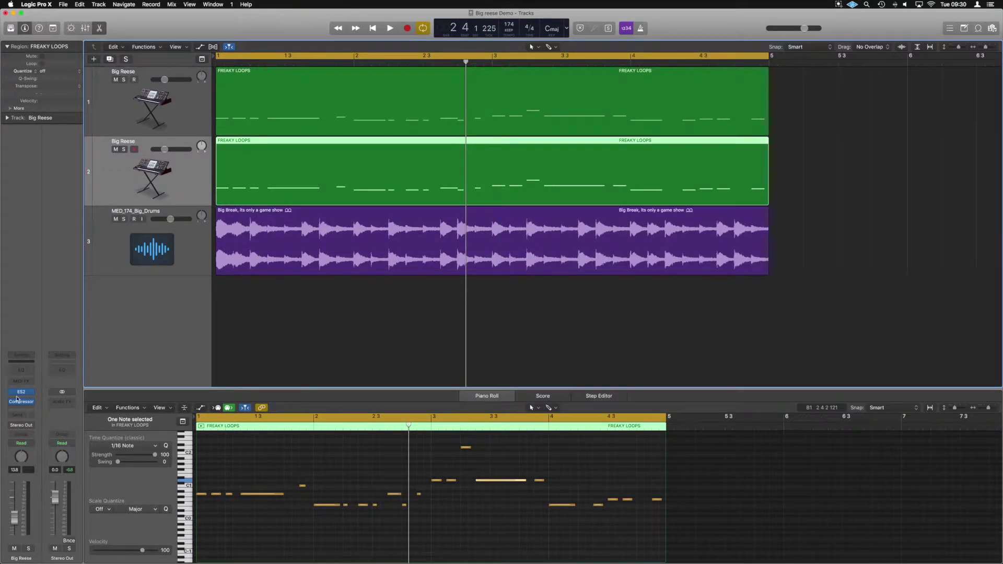
- Reset the new track's ES2 to its default settings, then enable Mono voicing and Unison
left_click(21, 393)
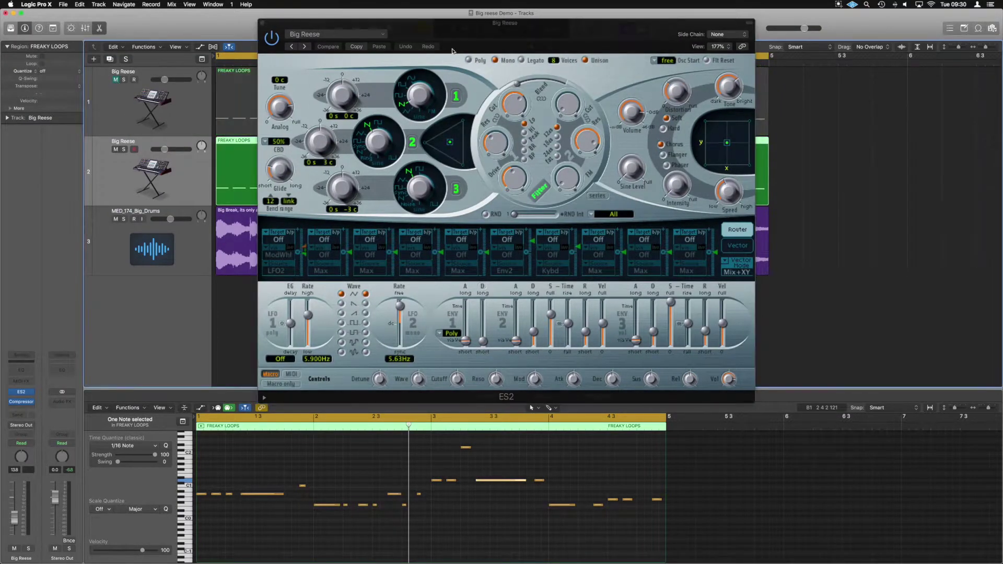
left_click_drag(575, 23, 608, 25)
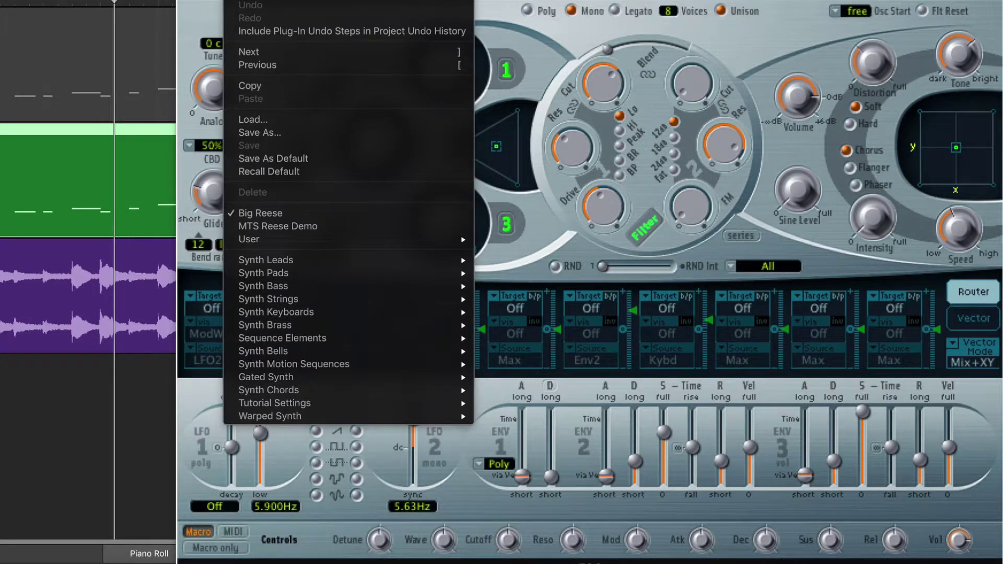
left_click(325, 172)
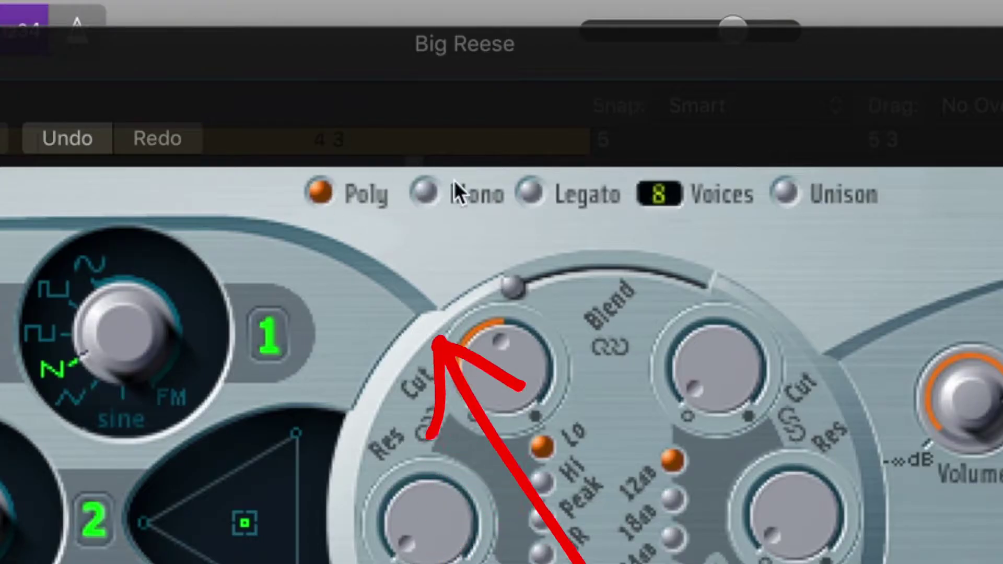
left_click(426, 193)
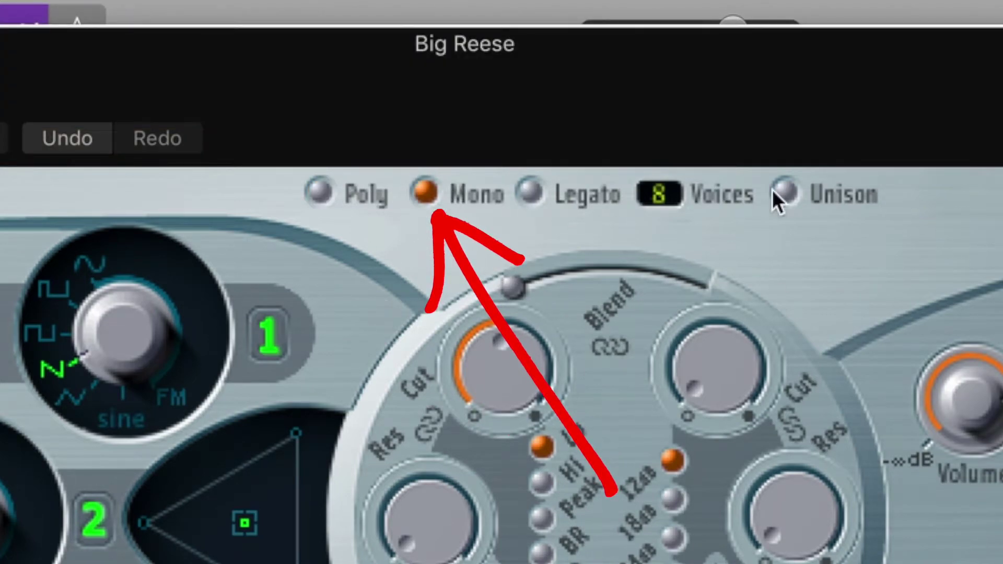
left_click(789, 193)
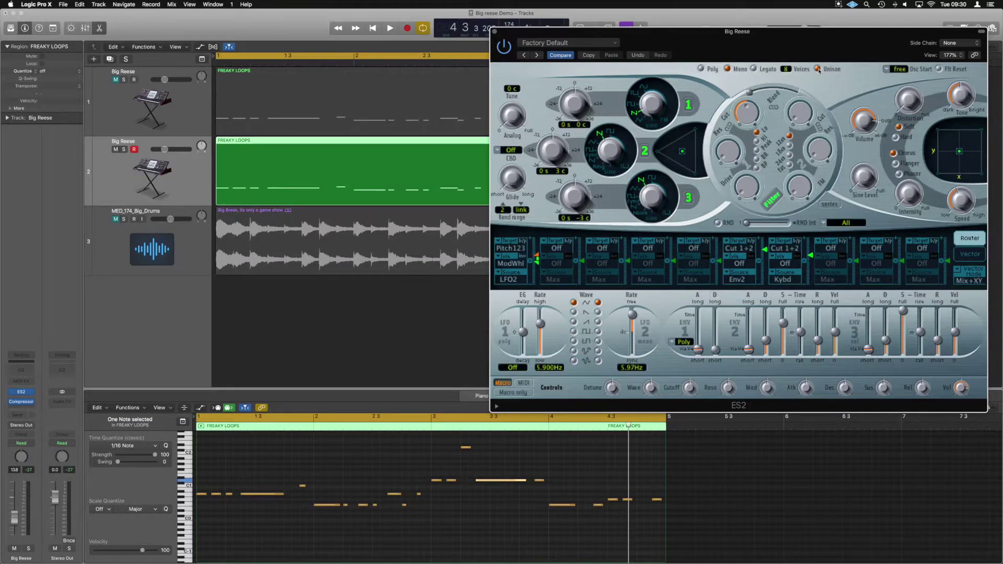
- Audition the reset patch, then raise ES2 distortion to about 6.2 dB and Analog drift to 0.632
key("space")
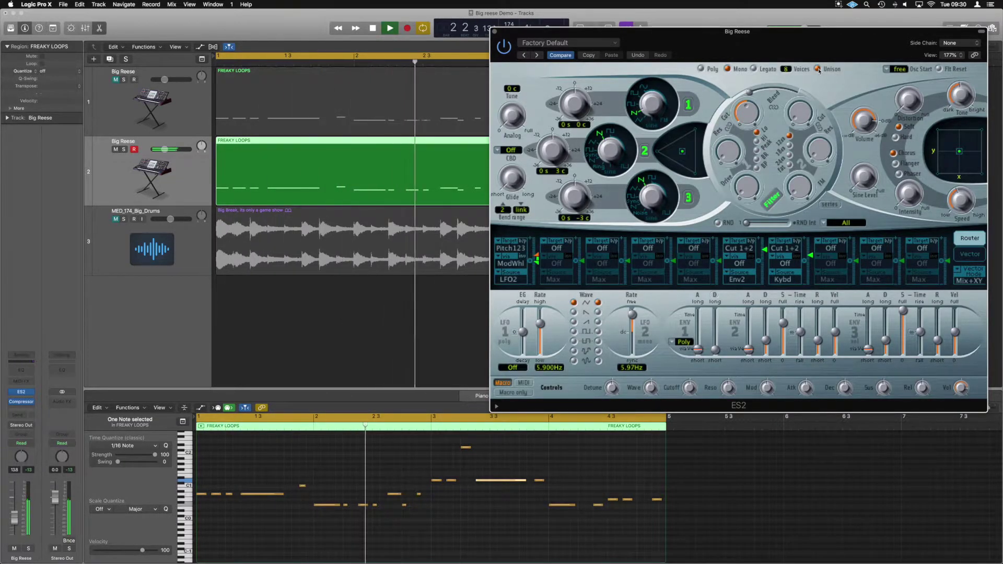
key("space")
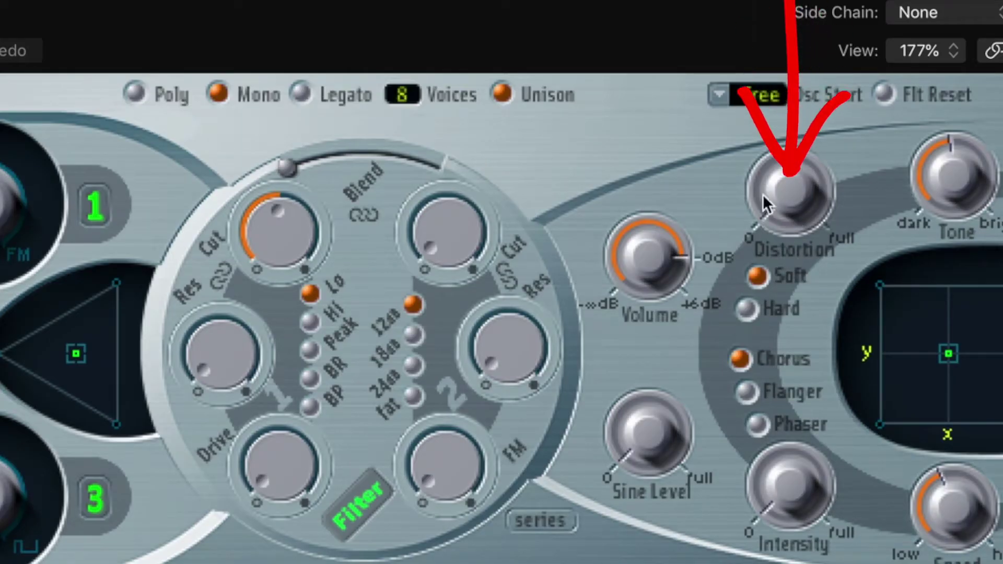
left_click_drag(796, 212, 784, 82)
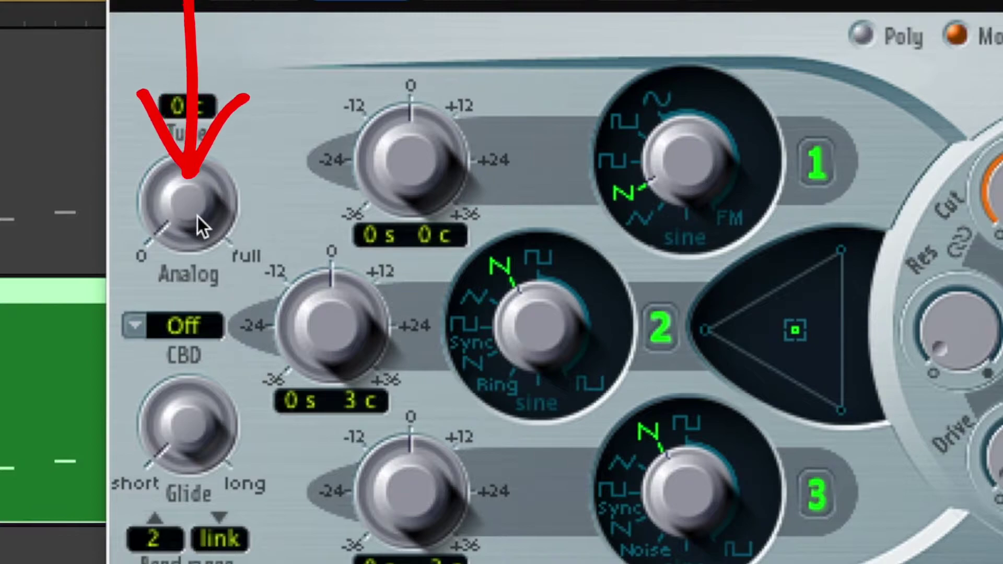
mouse_move(202, 226)
left_mouse_down()
mouse_move(201, 167)
mouse_move(216, 273)
left_mouse_up()
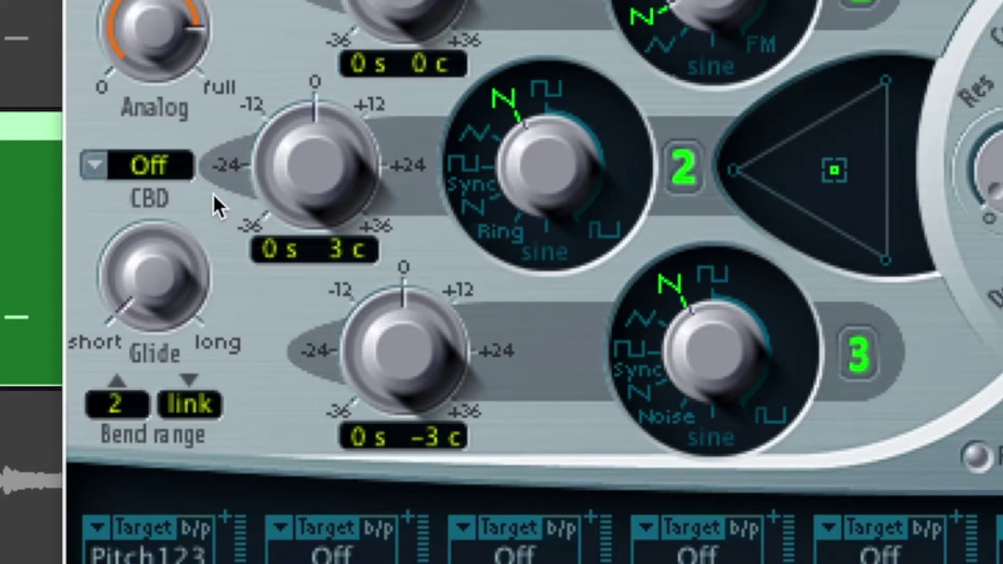
- Set CBD to 50% and play the project to hear the detuning
left_click(151, 165)
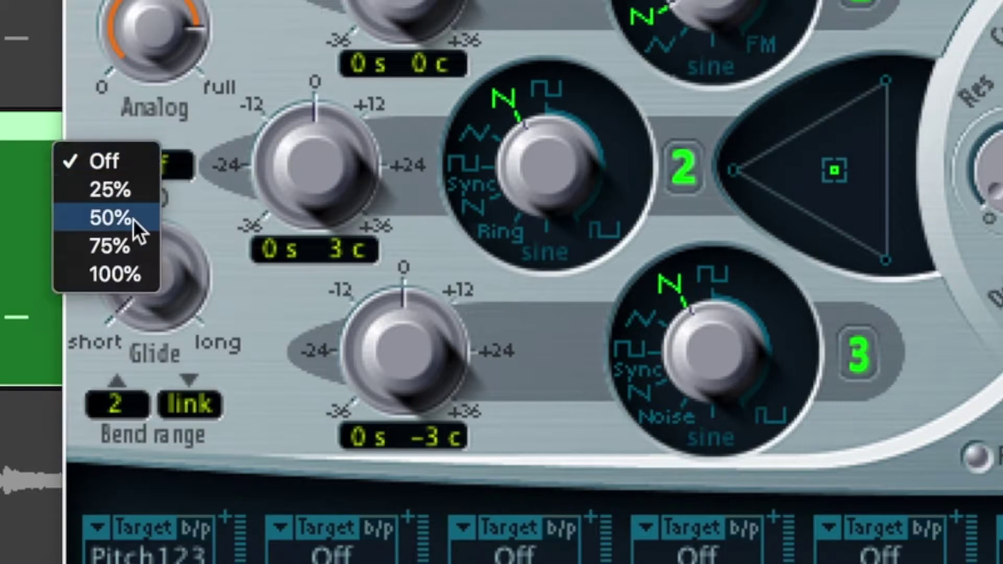
left_click(143, 219)
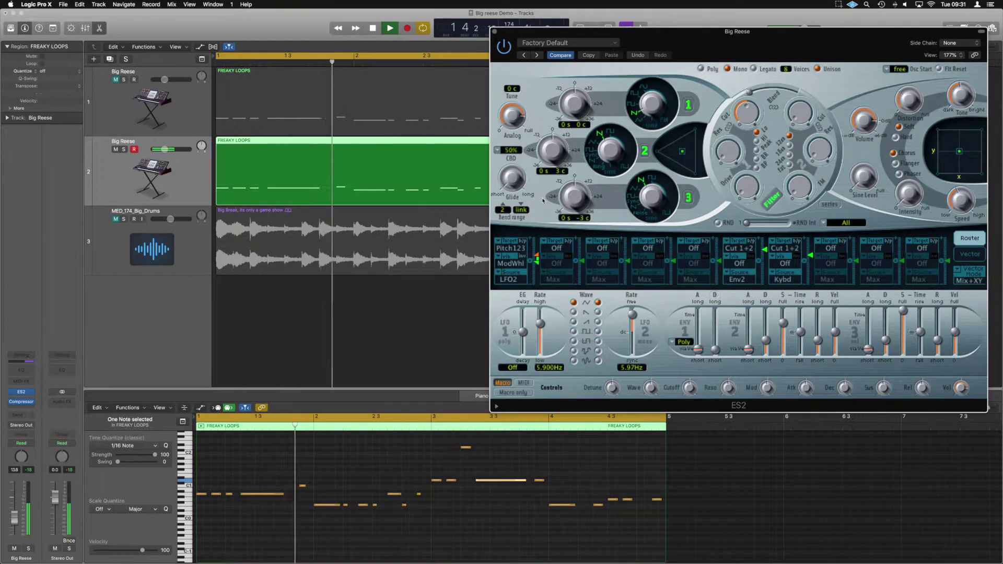
key("space")
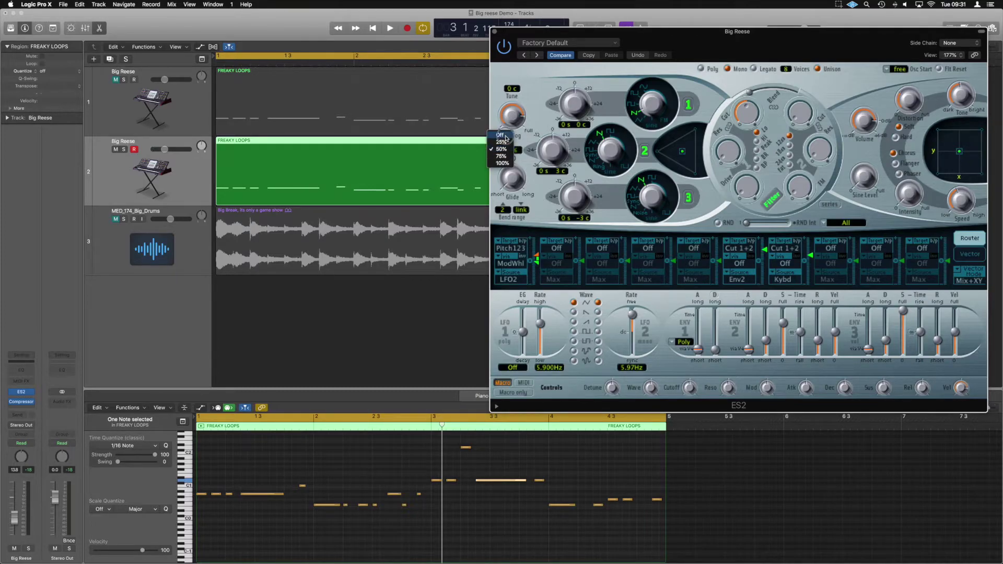
key("space")
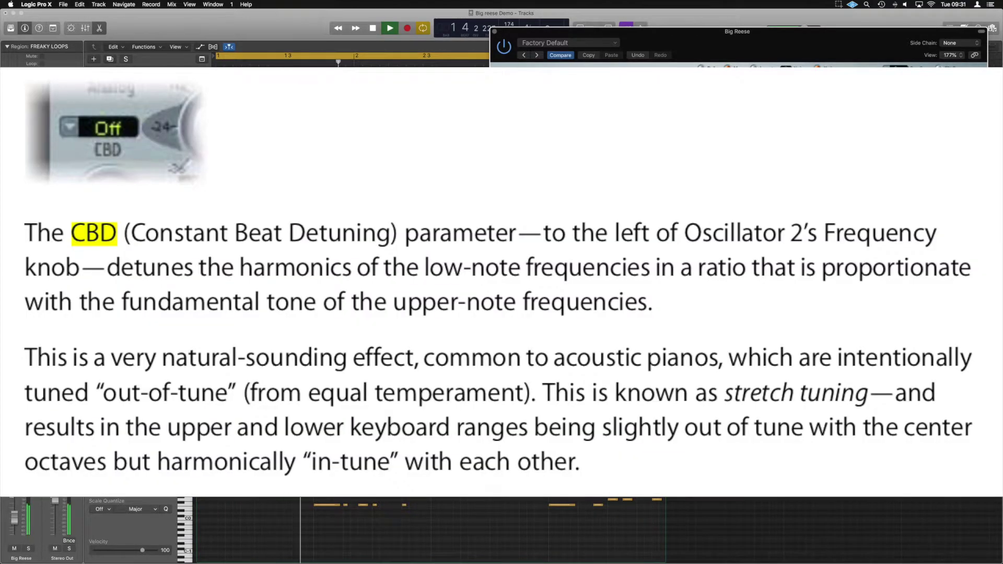
key("space")
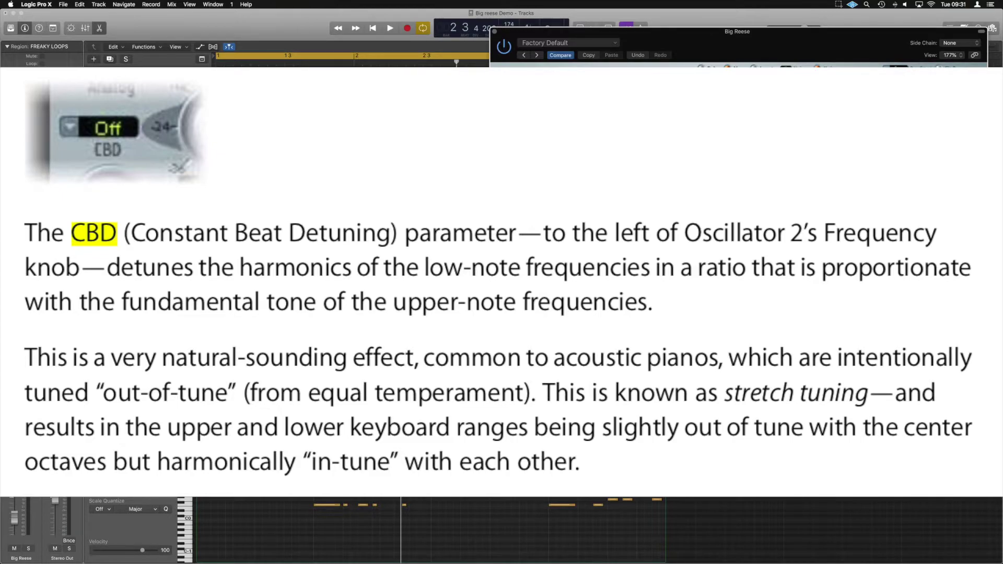
key("space")
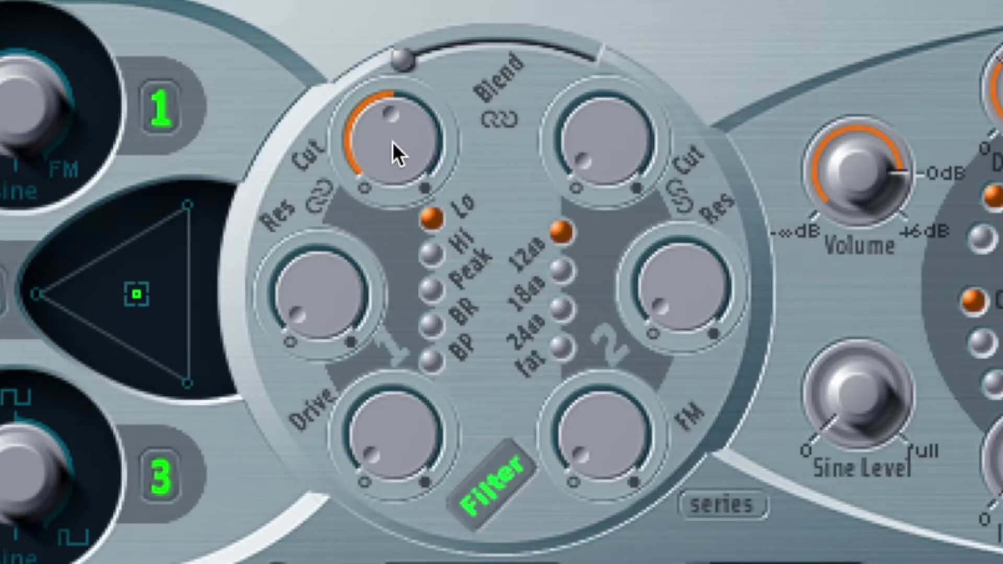
- Add Filter 1 resonance and drive, try the Blend, and settle Filter 1 cutoff at about 0.49
left_click_drag(384, 149, 371, 210)
left_click_drag(318, 318, 304, 211)
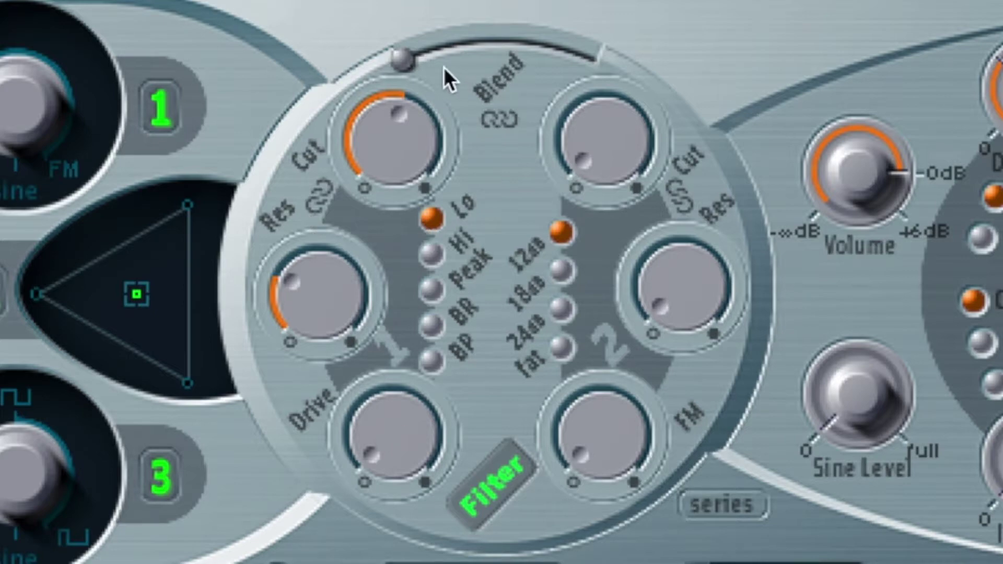
left_click_drag(444, 67, 381, 78)
left_click_drag(416, 428, 394, 186)
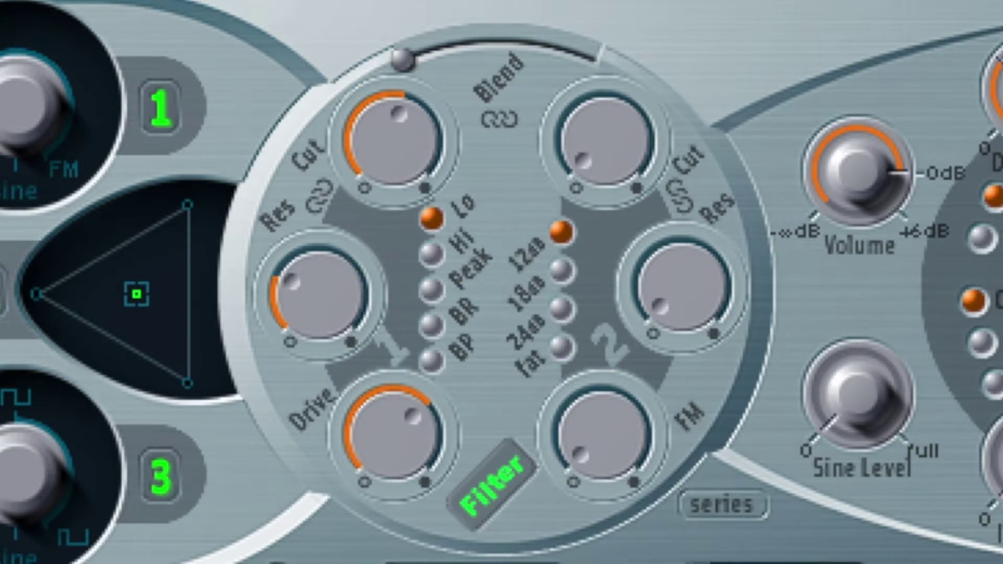
left_click_drag(396, 429, 396, 468)
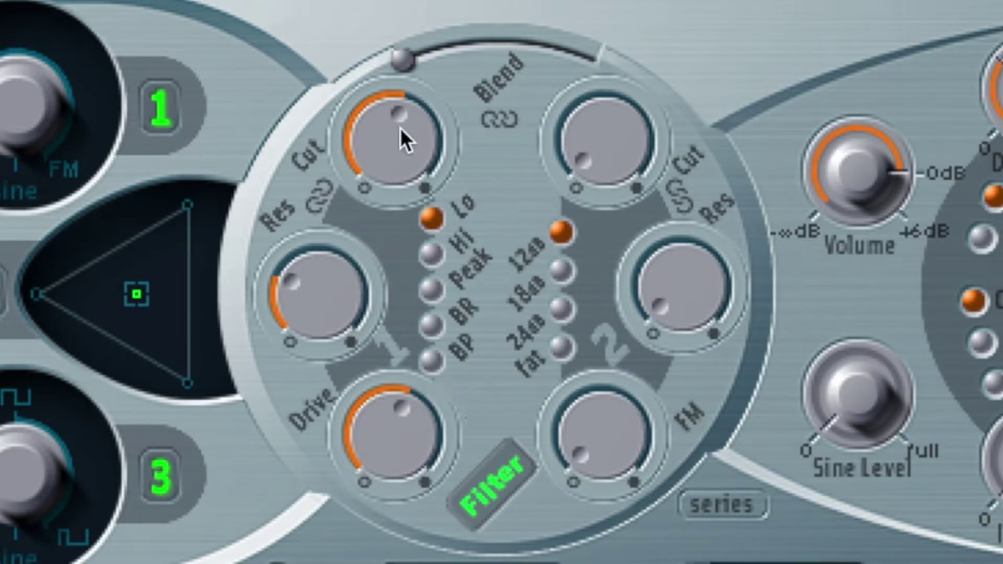
left_click_drag(400, 128, 404, 87)
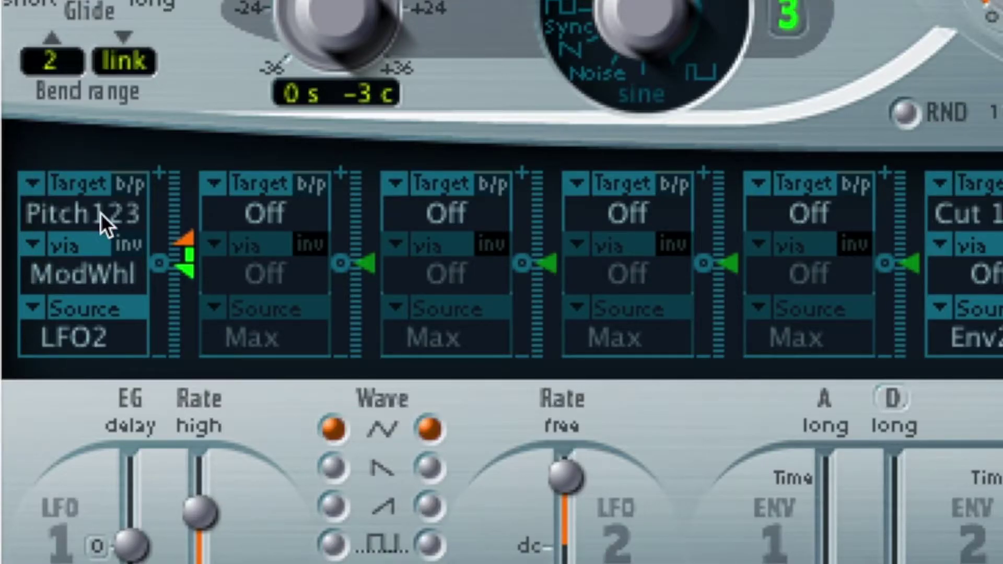
- Set the Pitch123 routing target to Off and brighten the Tone to about 10300 Hz
left_click(101, 212)
left_click(28, 168)
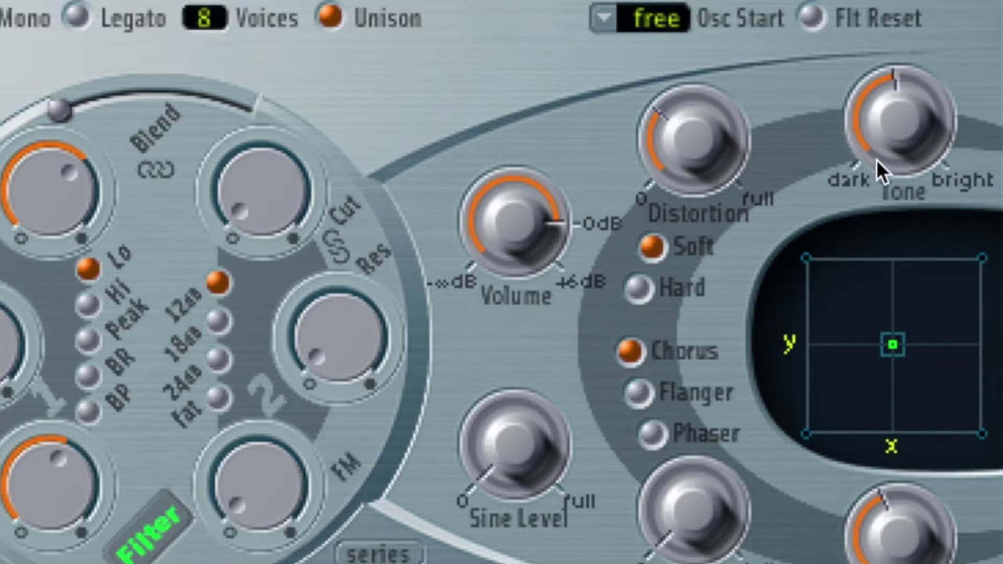
left_click_drag(907, 141, 927, 52)
mouse_move(912, 135)
left_mouse_down()
mouse_move(912, 99)
mouse_move(909, 121)
left_mouse_up()
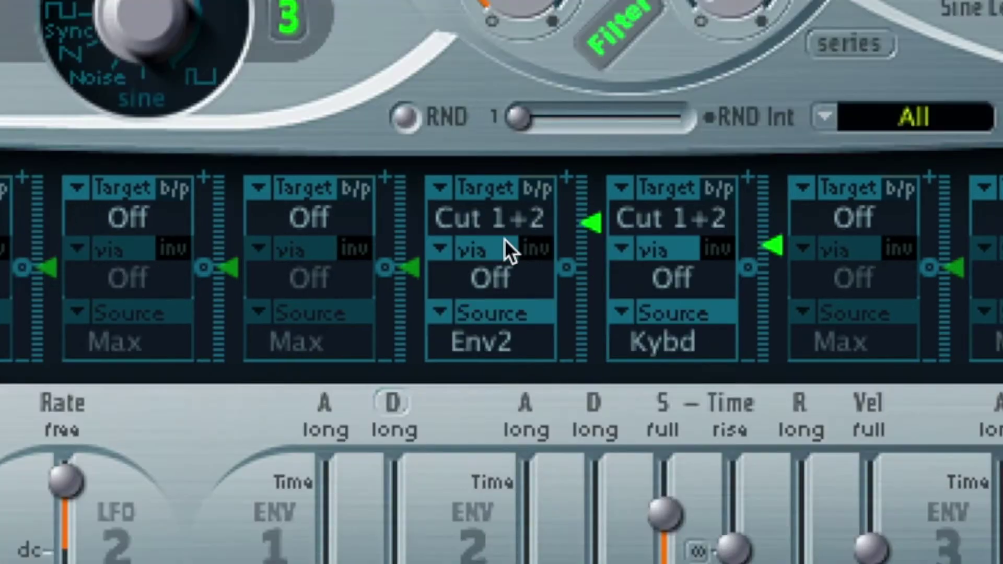
- Turn off the envelope-to-cutoff and keyboard-to-cutoff routings on Cut 1+2
left_click(496, 218)
left_click(646, 180)
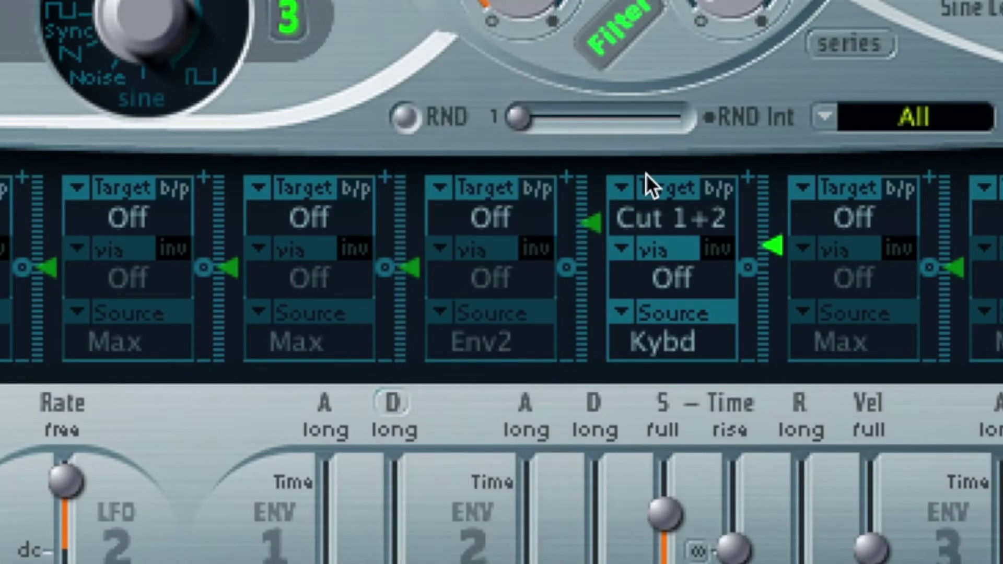
left_click(688, 214)
key("Escape")
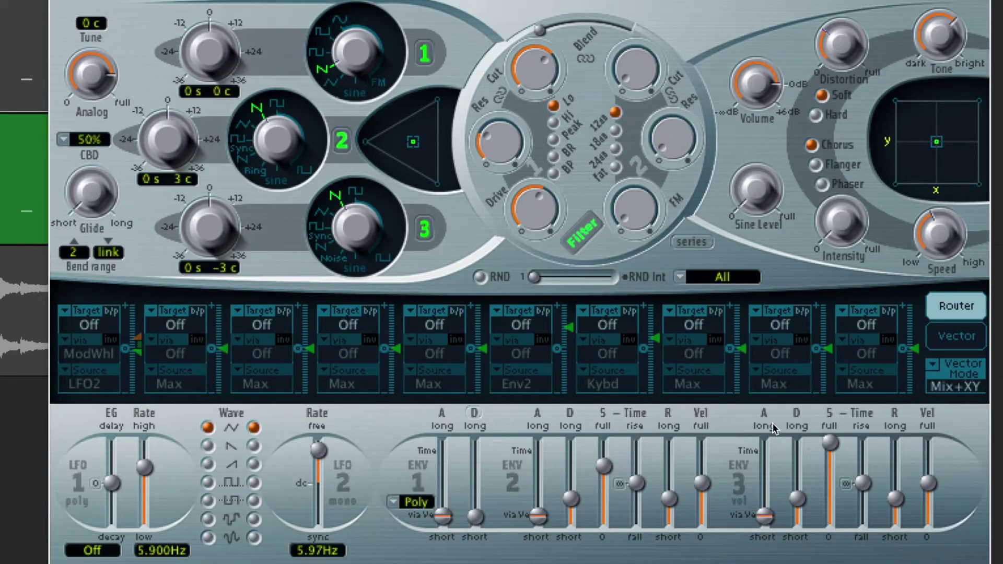
- Try short and long ENV 3 attack times, leaving the attack just above its minimum
left_click(767, 520)
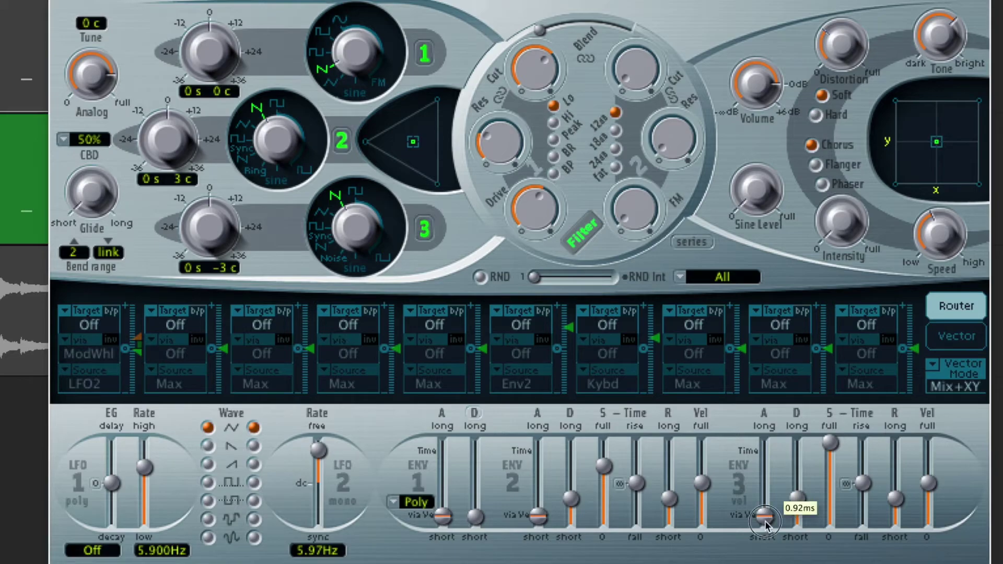
left_click_drag(765, 521, 766, 509)
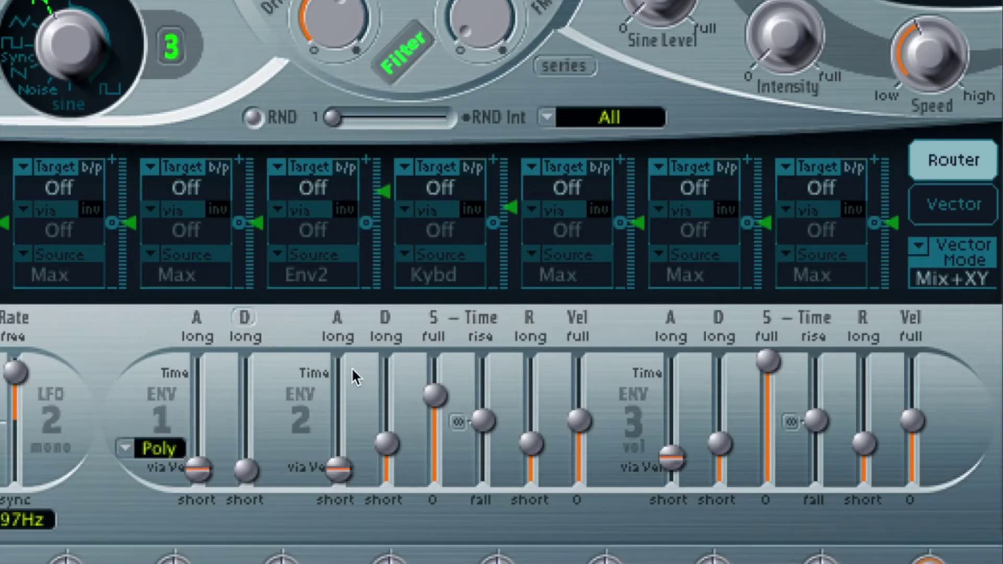
left_click_drag(673, 450, 671, 477)
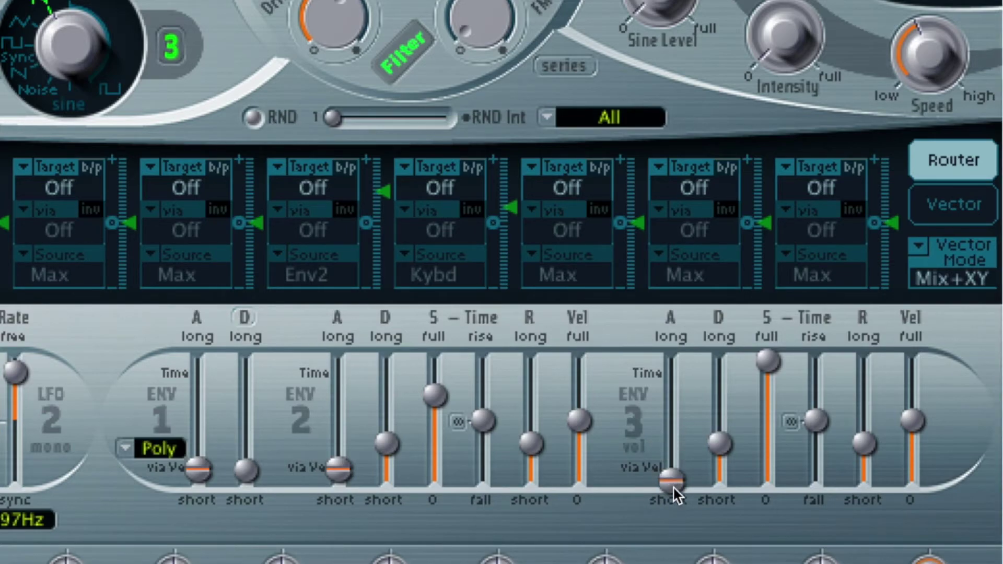
left_click_drag(673, 489, 678, 461)
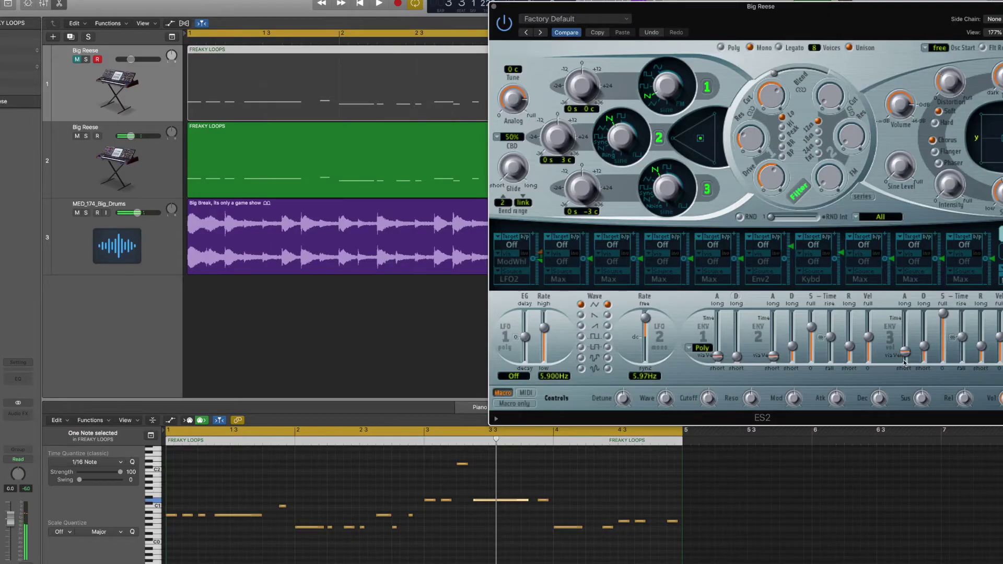
- Lower the ENV 3 sustain, audition it, then return sustain to full and audition again
left_click_drag(906, 354, 906, 354)
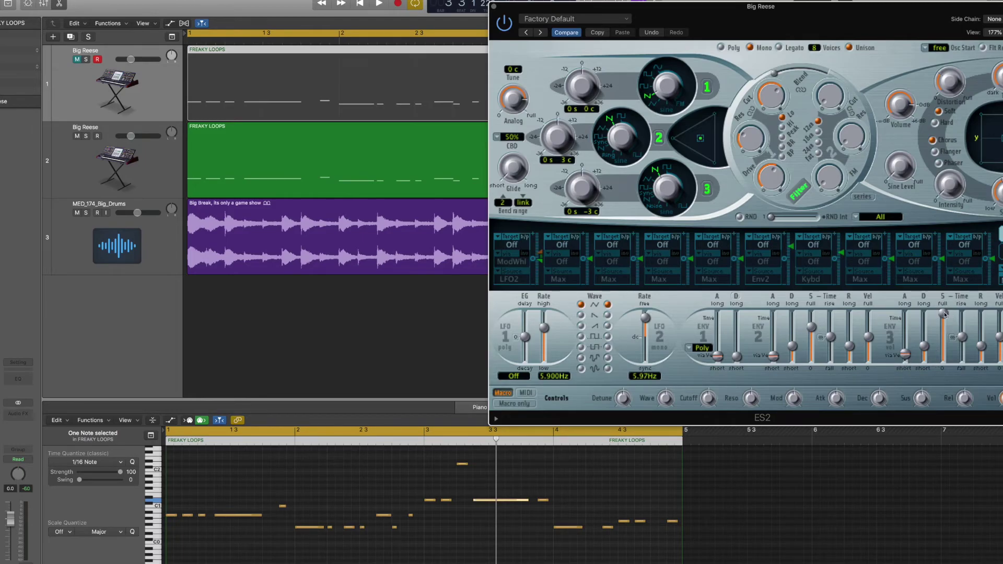
left_click_drag(944, 314, 944, 336)
key("space")
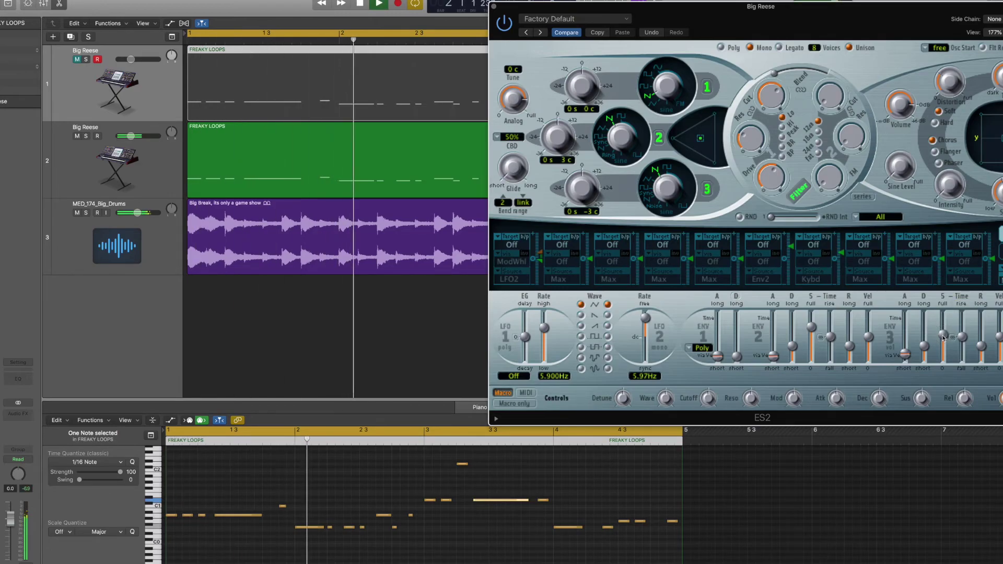
key("space")
left_click_drag(944, 337, 949, 297)
key("space")
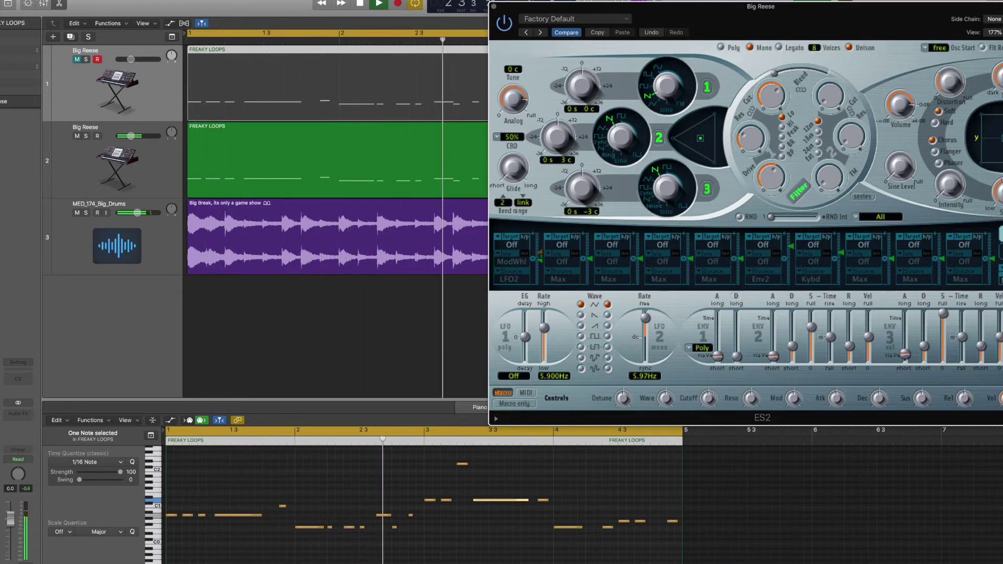
key("space")
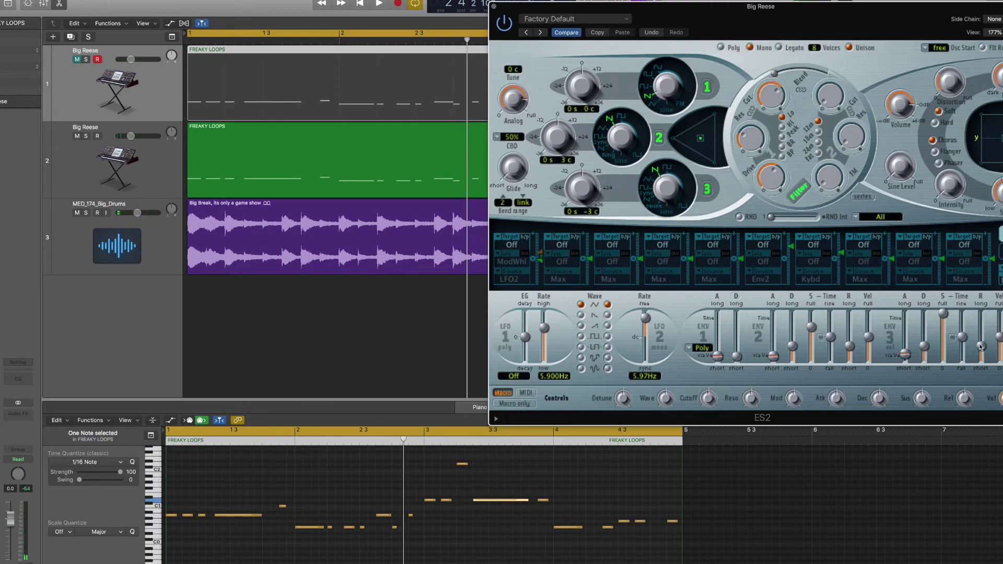
- Set the ENV 3 release to roughly 81 ms
left_click_drag(981, 347, 982, 362)
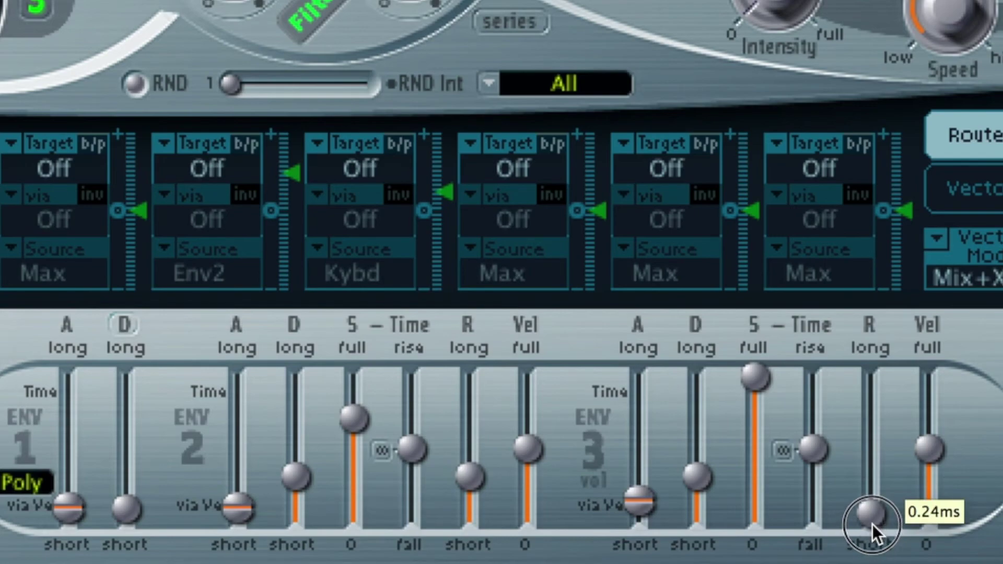
left_click_drag(873, 524, 873, 486)
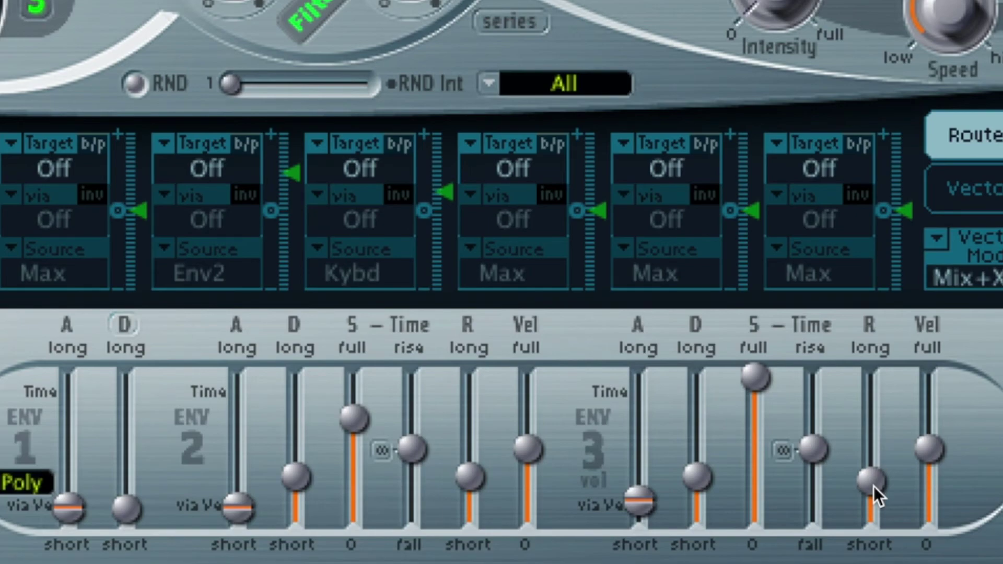
left_click_drag(874, 487, 874, 485)
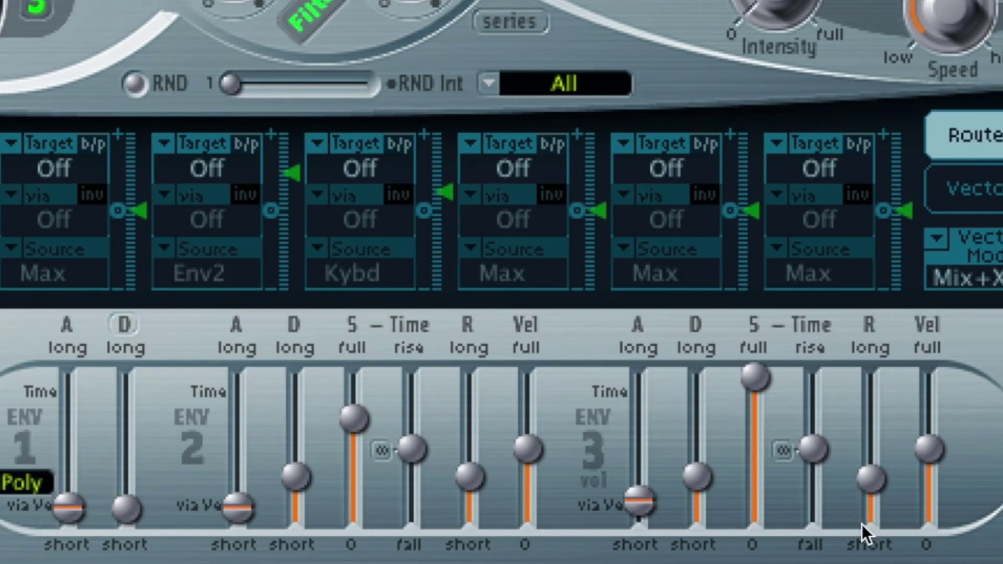